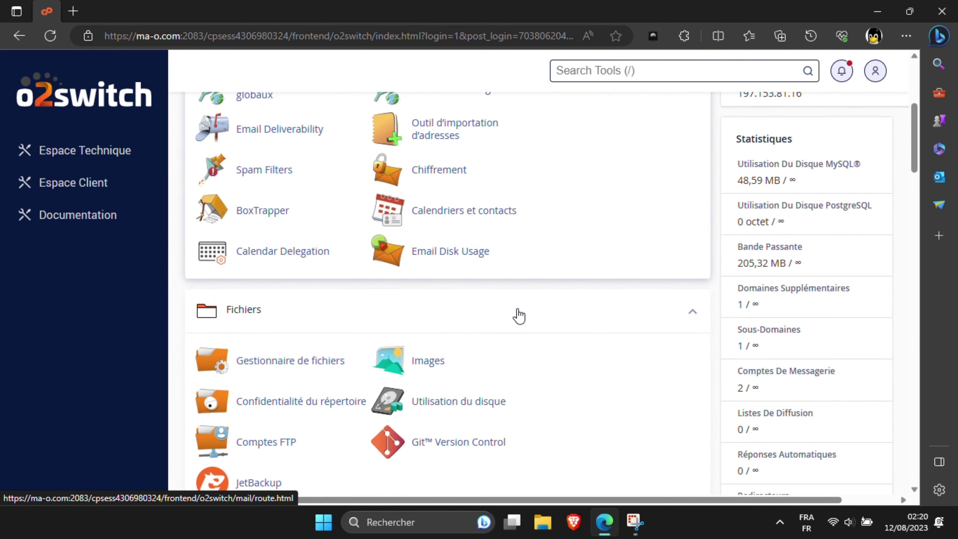
Step: Open the subdomain creation form, enter offre01 as the subdomain and choose ma-o.com as its domain
{"action": "scroll", "coordinate": [519, 316], "scroll_direction": "down", "scroll_amount": 5}
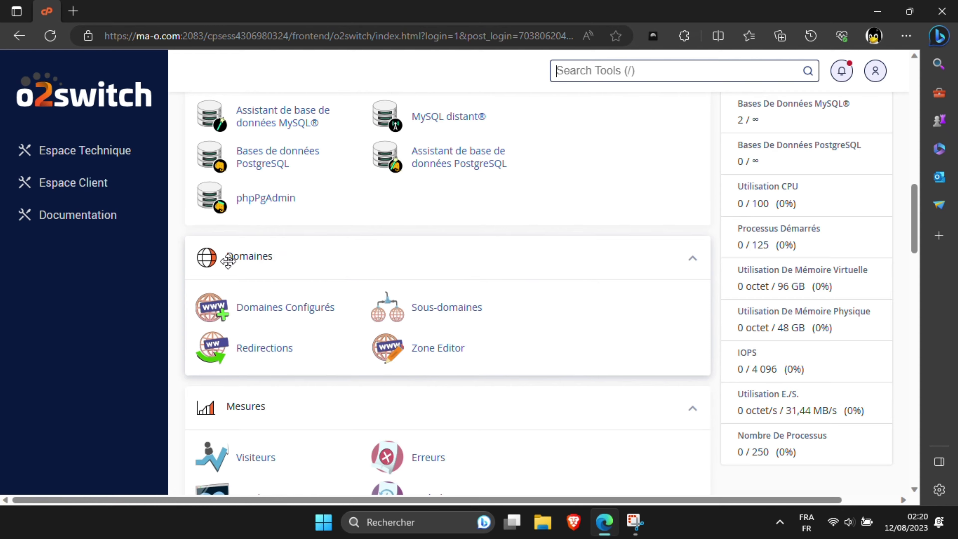
{"action": "left_click", "coordinate": [438, 310]}
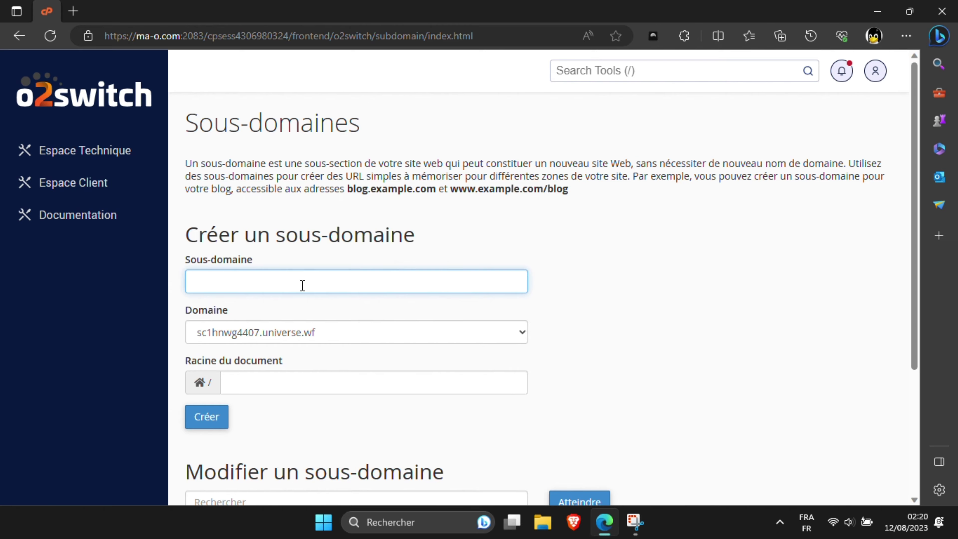
{"action": "type", "text": "offre01"}
{"action": "left_click", "coordinate": [519, 332]}
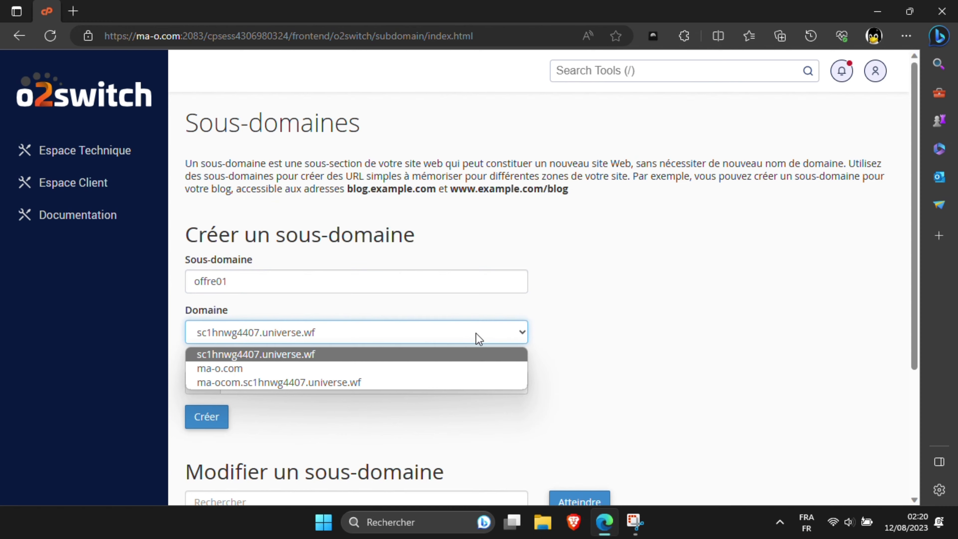
{"action": "left_click", "coordinate": [427, 369]}
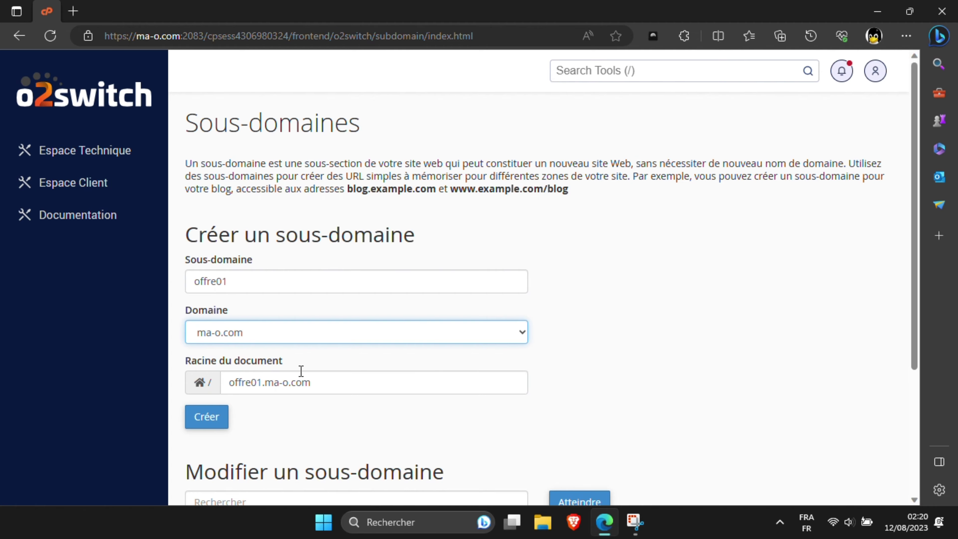
Step: Set the document root to public_html/offre01 and create the subdomain
{"action": "left_click", "coordinate": [369, 387]}
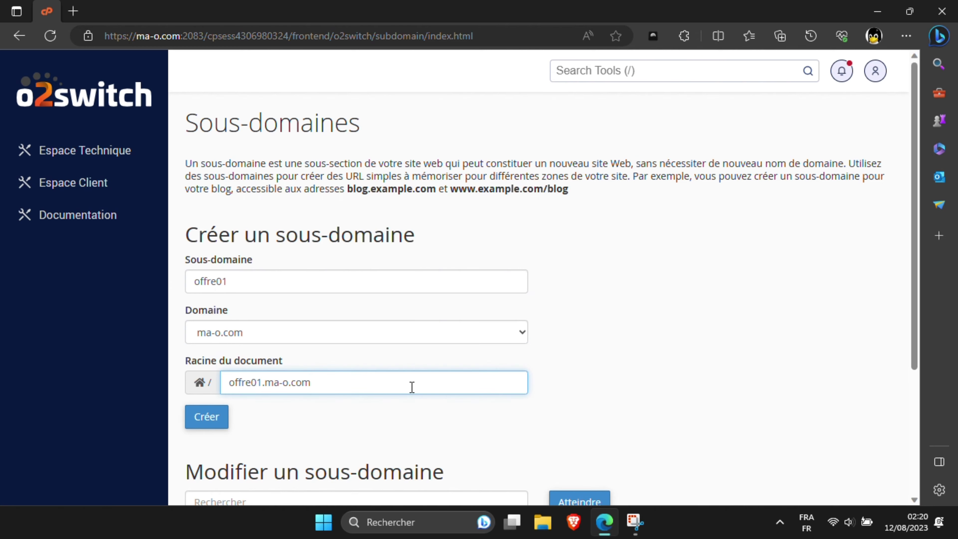
{"action": "left_click_drag", "start_coordinate": [402, 387], "coordinate": [160, 373]}
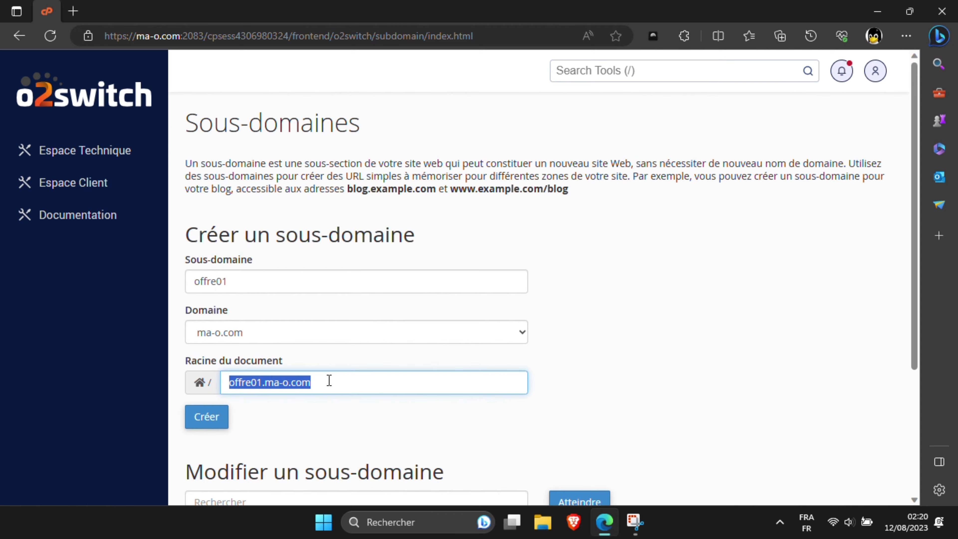
{"action": "type", "text": "h"}
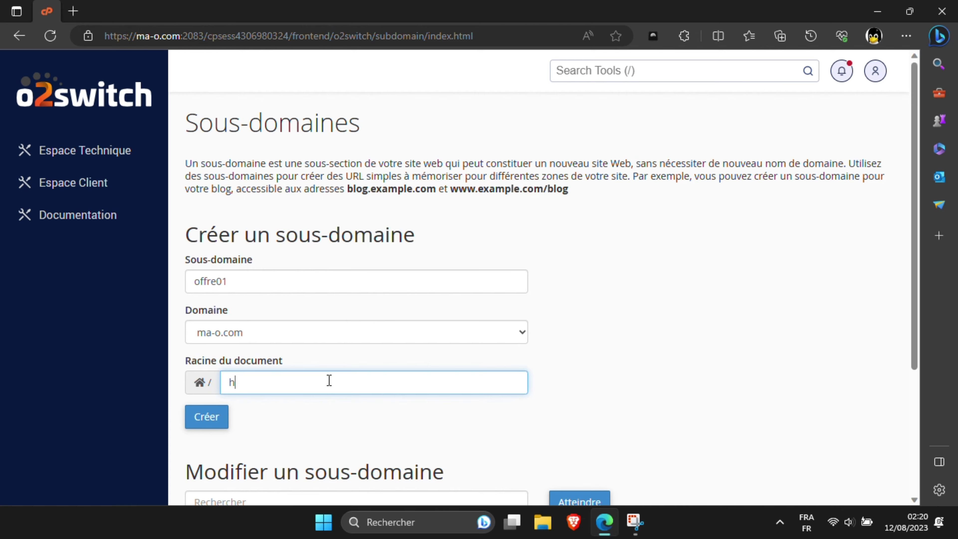
{"action": "key", "text": "BackSpace"}
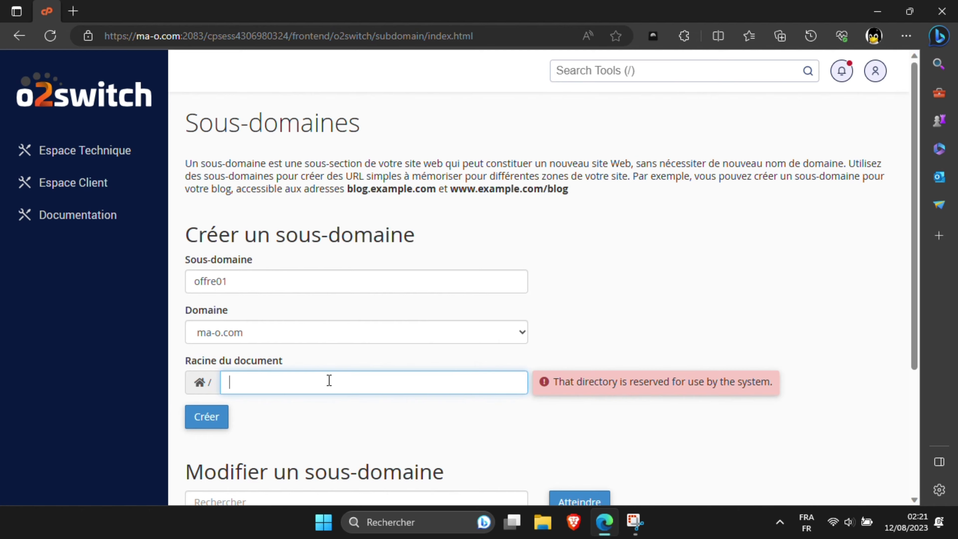
{"action": "type", "text": "pu"}
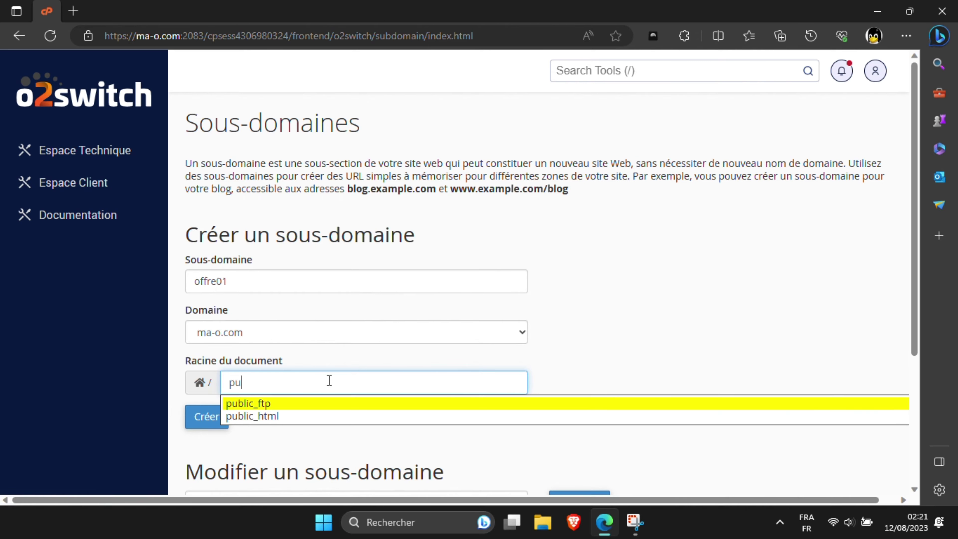
{"action": "left_click", "coordinate": [278, 418]}
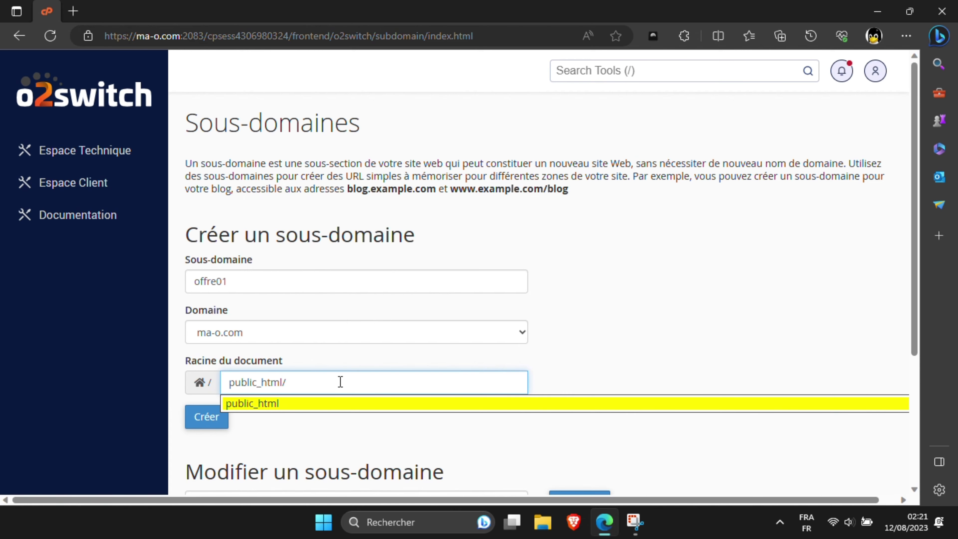
{"action": "type", "text": "off"}
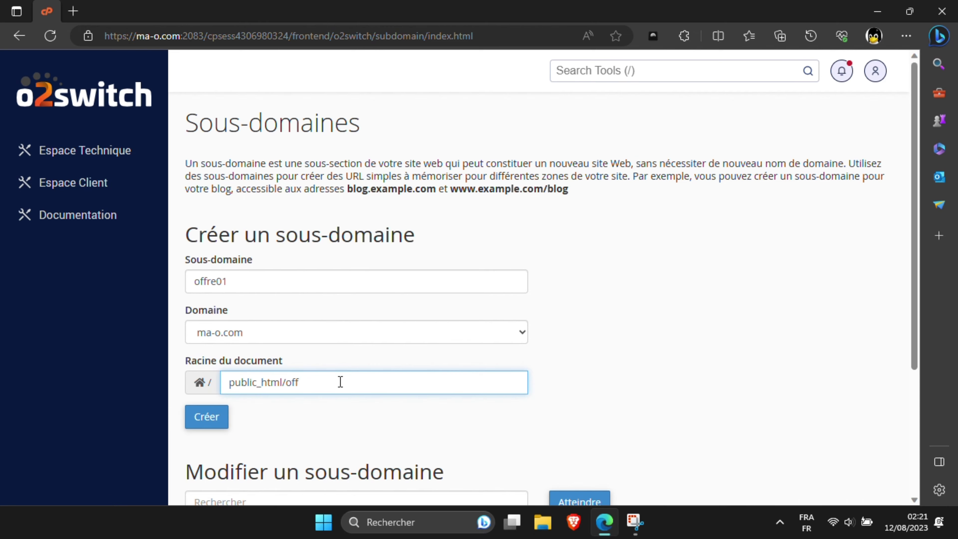
{"action": "type", "text": "re01"}
{"action": "left_click", "coordinate": [562, 388]}
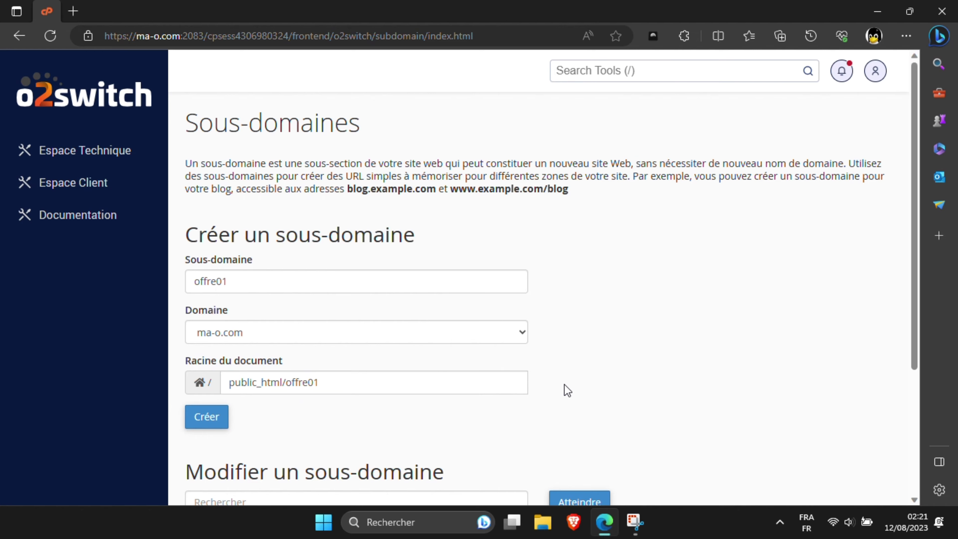
{"action": "left_click", "coordinate": [205, 418]}
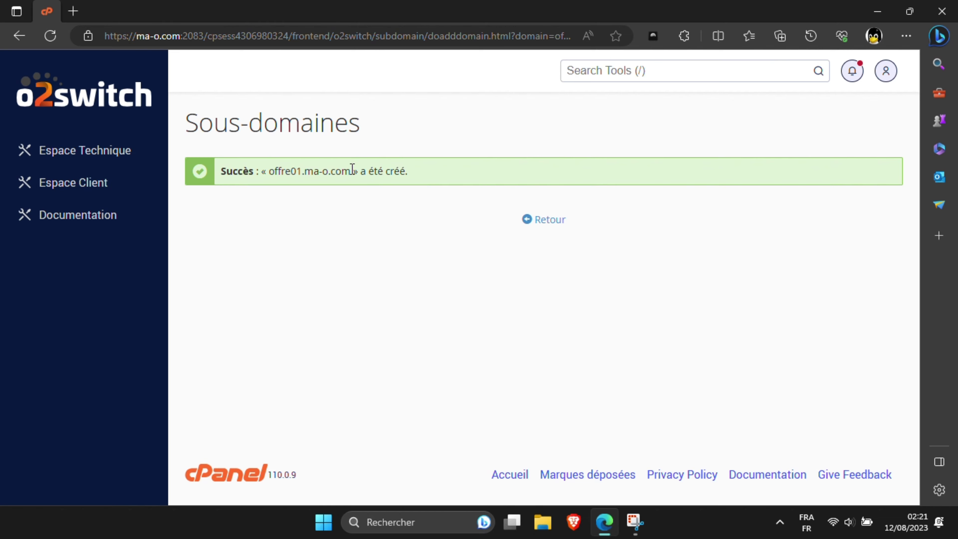
Step: Visit offre01.ma-o.com in a separate browser tab to check the site, and close that tab
{"action": "left_click_drag", "start_coordinate": [352, 168], "coordinate": [270, 166]}
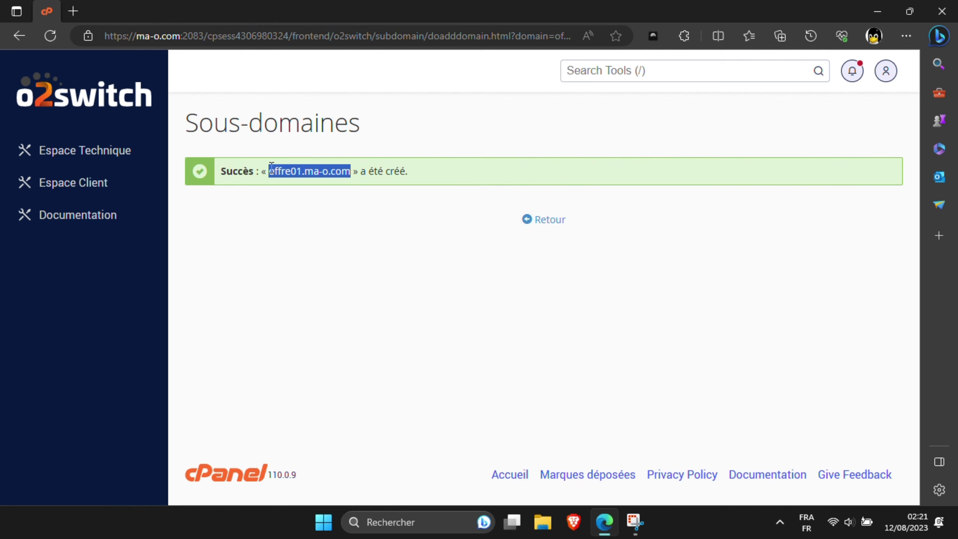
{"action": "key", "text": "ctrl+c"}
{"action": "left_click", "coordinate": [73, 12]}
{"action": "key", "text": "ctrl+v"}
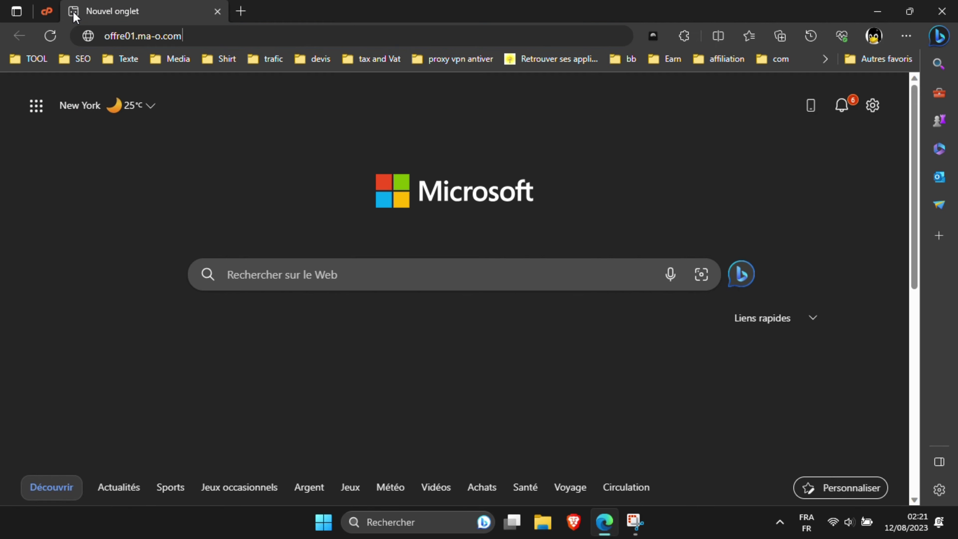
{"action": "key", "text": "Return"}
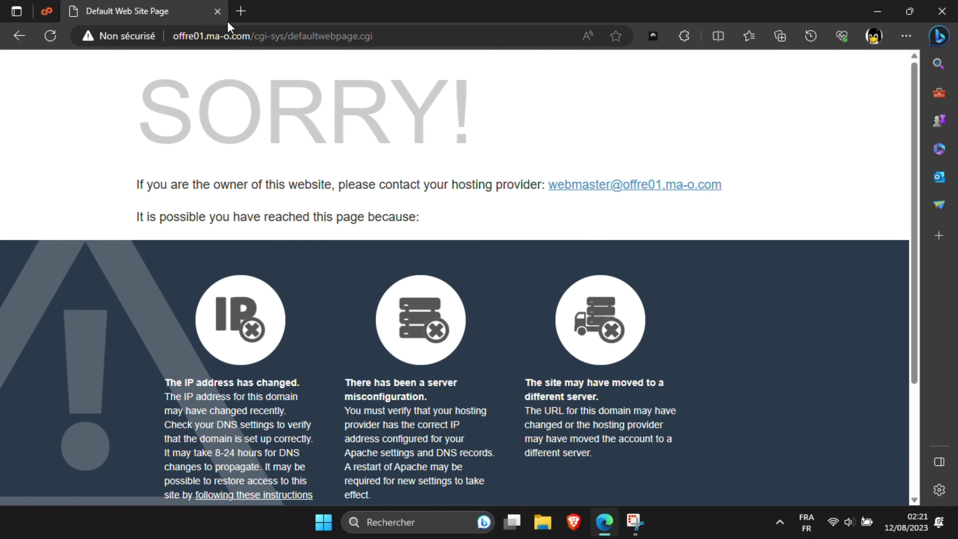
{"action": "left_click", "coordinate": [218, 11]}
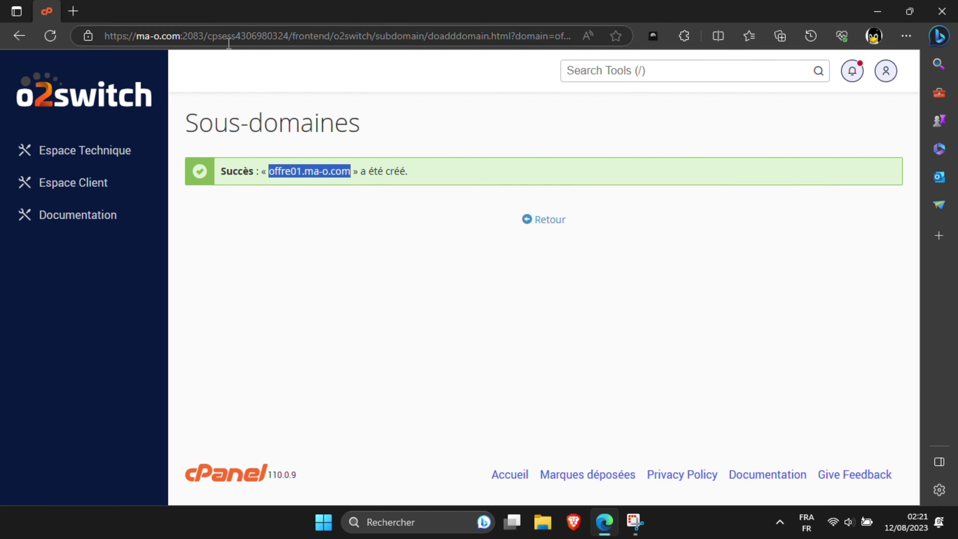
Step: Return to the subdomain list and examine the entry for offre01.ma-o.com and its redirection settings
{"action": "left_click", "coordinate": [551, 225]}
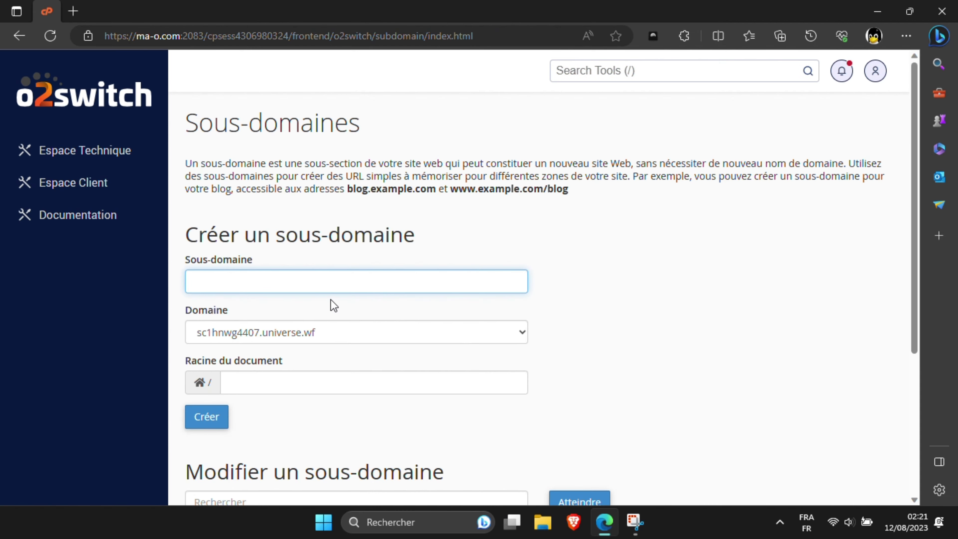
{"action": "scroll", "coordinate": [332, 305], "scroll_direction": "down", "scroll_amount": 5}
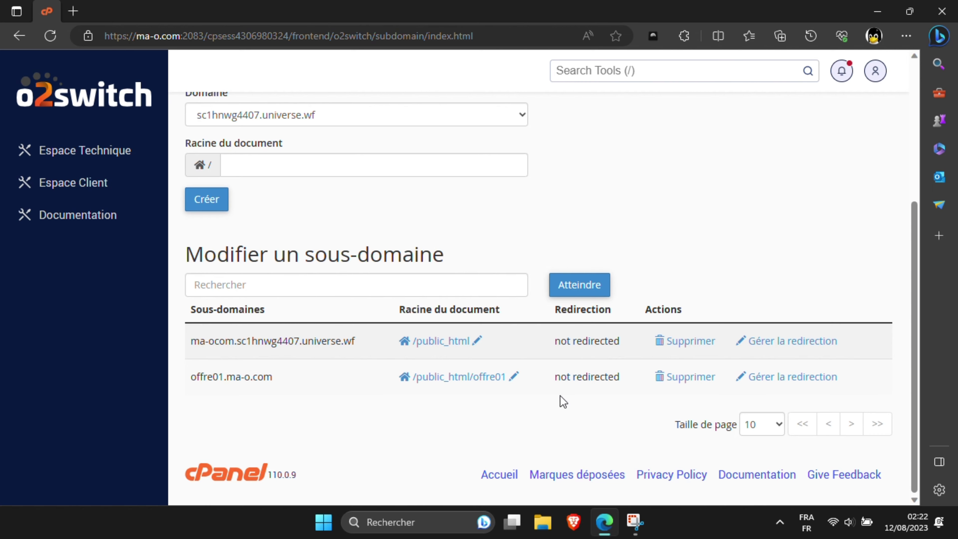
{"action": "left_click", "coordinate": [781, 378]}
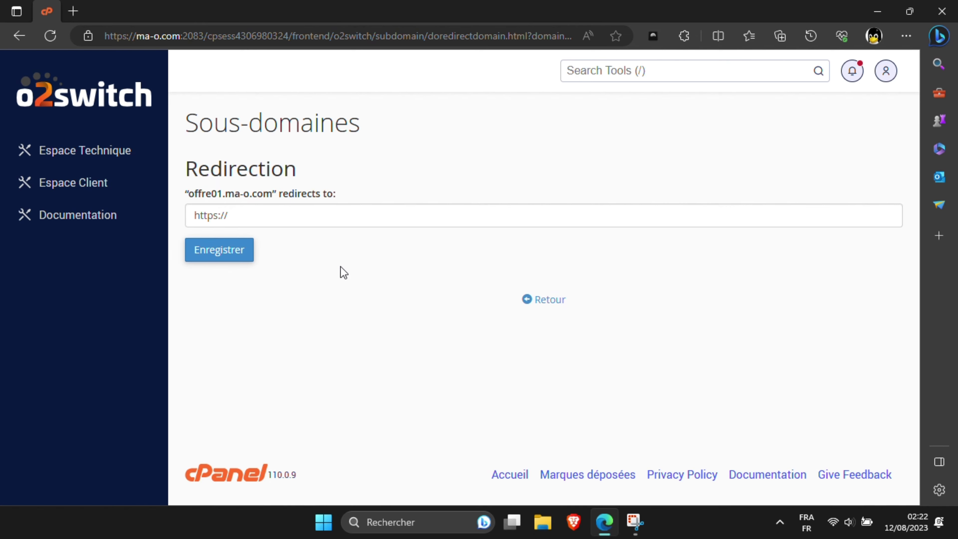
{"action": "left_click", "coordinate": [551, 306]}
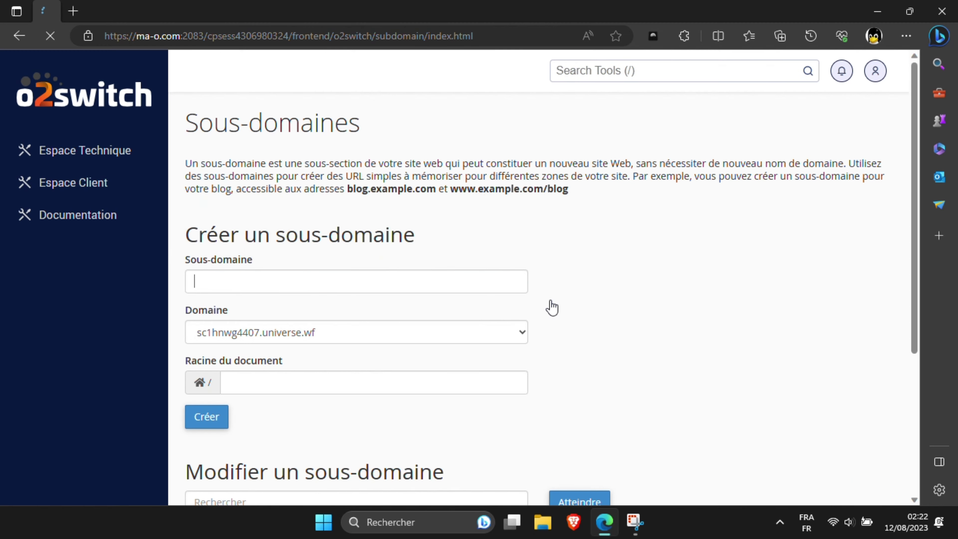
{"action": "scroll", "coordinate": [434, 313], "scroll_direction": "down", "scroll_amount": 3}
{"action": "scroll", "coordinate": [427, 322], "scroll_direction": "down", "scroll_amount": 2}
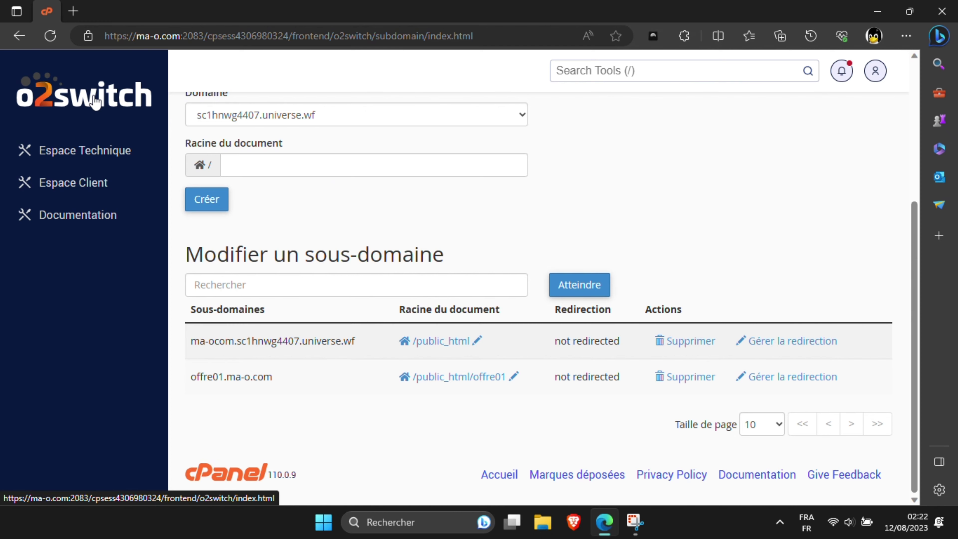
{"action": "scroll", "coordinate": [286, 162], "scroll_direction": "up", "scroll_amount": 5}
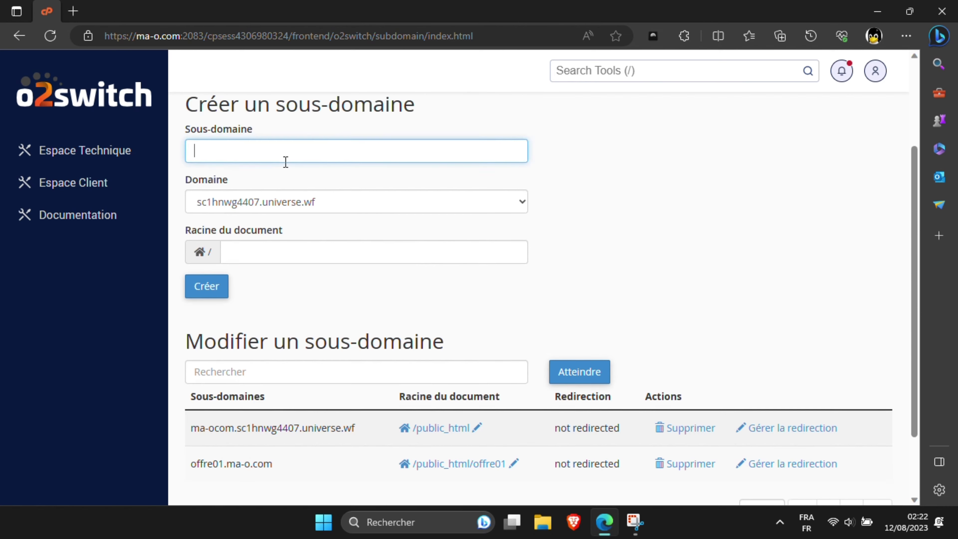
{"action": "scroll", "coordinate": [286, 162], "scroll_direction": "down", "scroll_amount": 5}
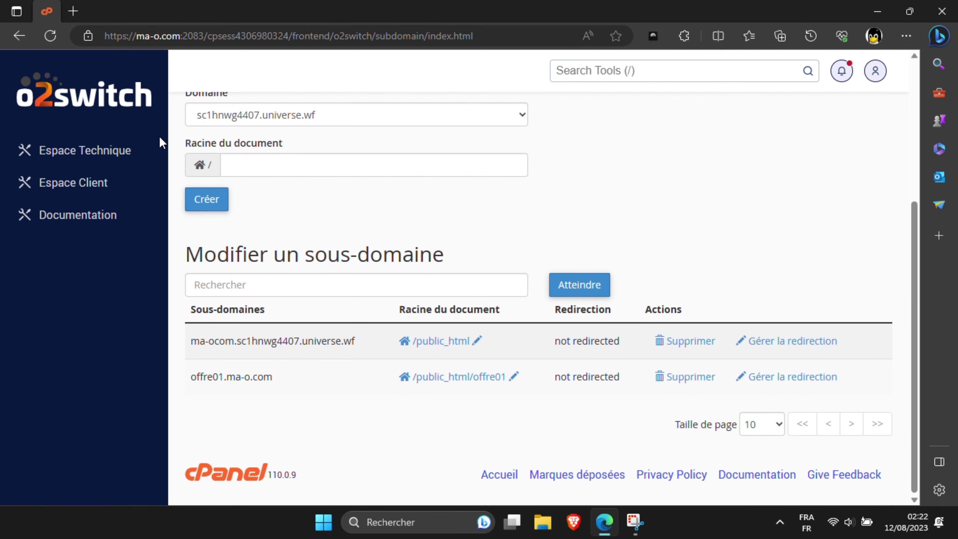
Step: Open the cPanel file manager from the home page and go to the public_html/offre01 folder
{"action": "left_click", "coordinate": [88, 109]}
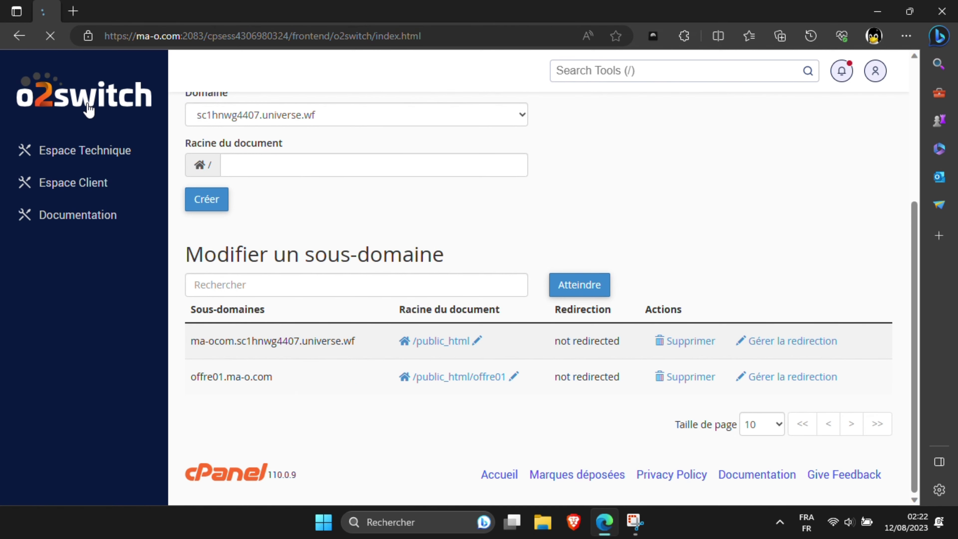
{"action": "scroll", "coordinate": [321, 251], "scroll_direction": "down", "scroll_amount": 5}
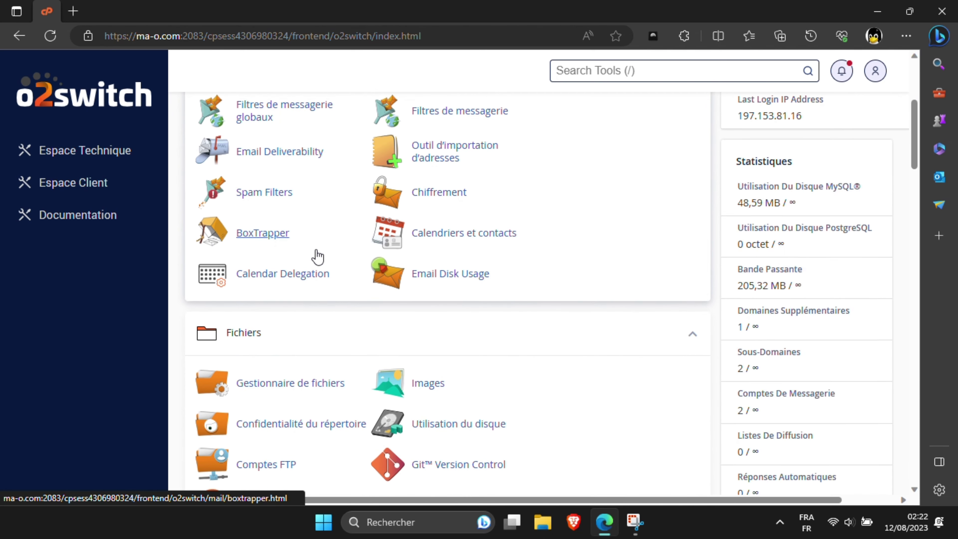
{"action": "scroll", "coordinate": [316, 256], "scroll_direction": "down", "scroll_amount": 3}
{"action": "left_click", "coordinate": [293, 263]}
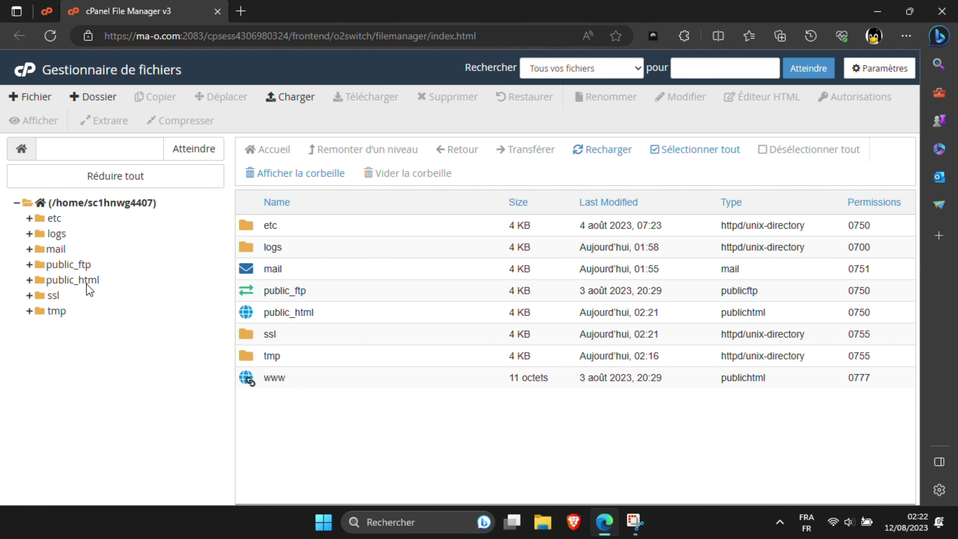
{"action": "left_click", "coordinate": [78, 280]}
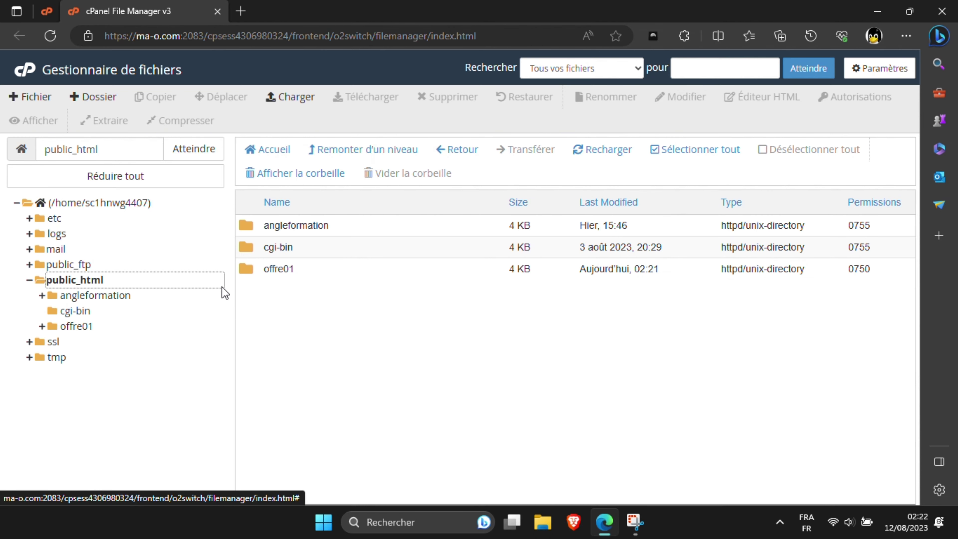
{"action": "left_click", "coordinate": [284, 274]}
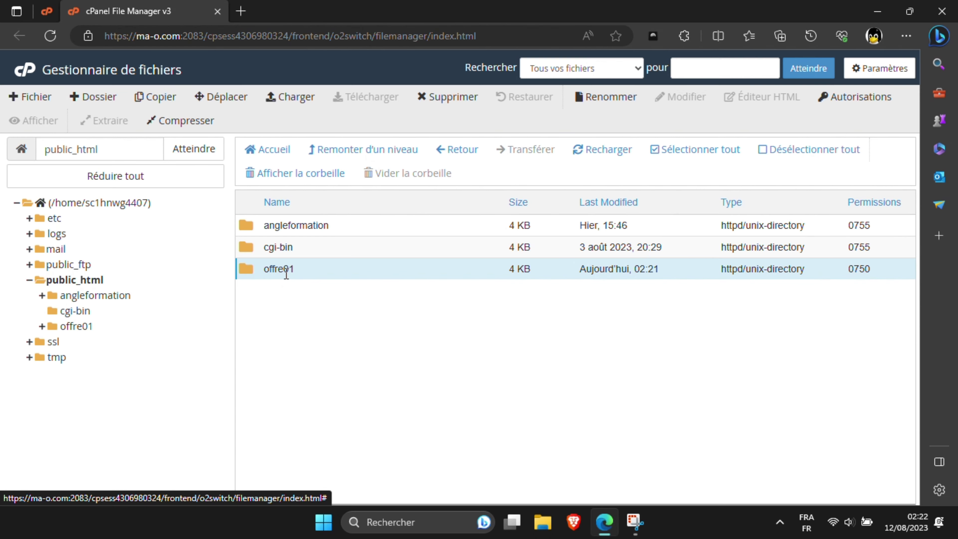
{"action": "double_click", "coordinate": [331, 273]}
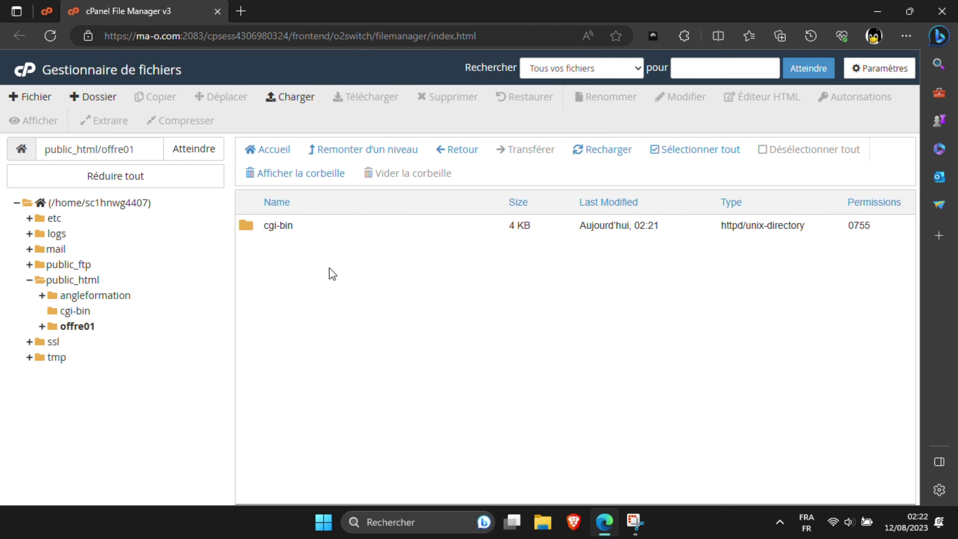
Step: Create a new file named index.php in /public_html/offre01
{"action": "left_click", "coordinate": [25, 99]}
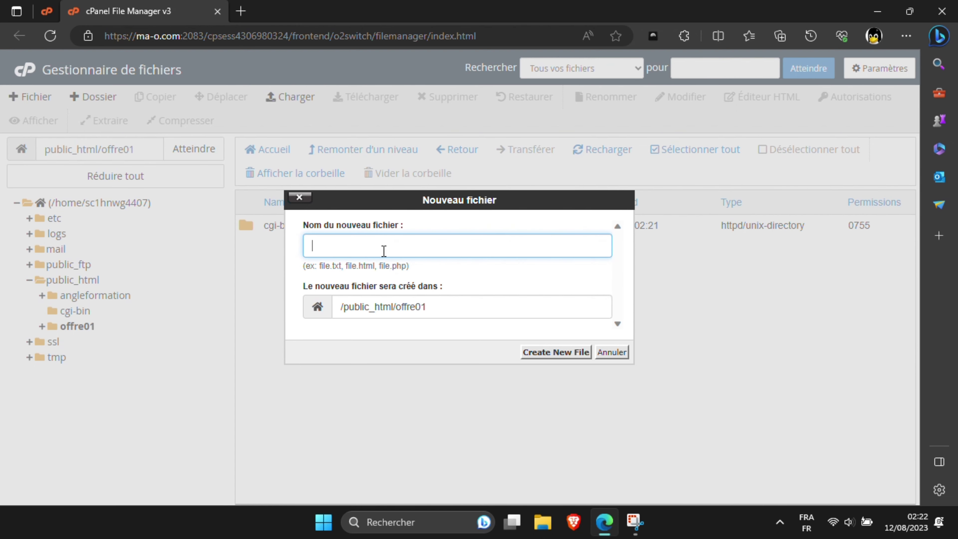
{"action": "type", "text": "index.php"}
{"action": "left_click", "coordinate": [539, 355]}
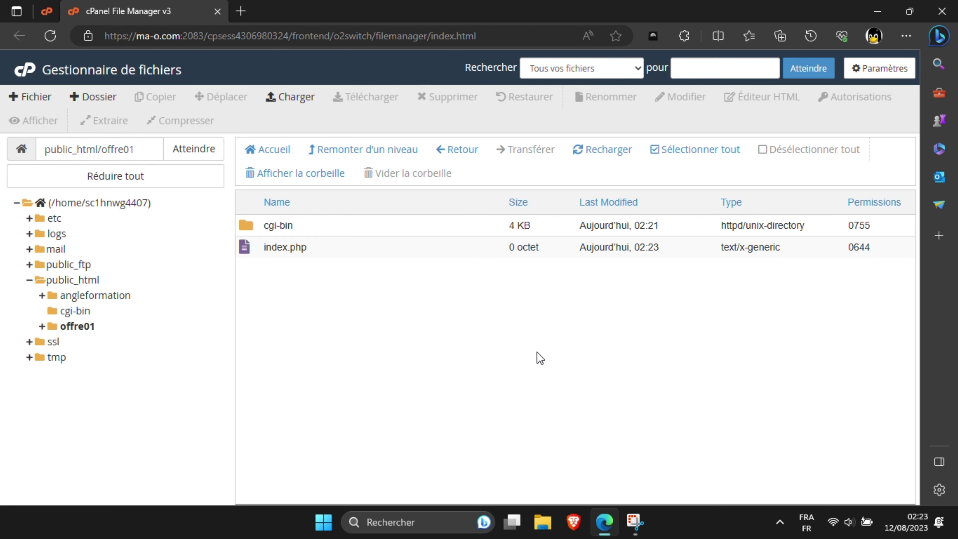
Step: Edit index.php so that it contains the text "salut" and save it, overwriting the file
{"action": "left_click", "coordinate": [302, 251]}
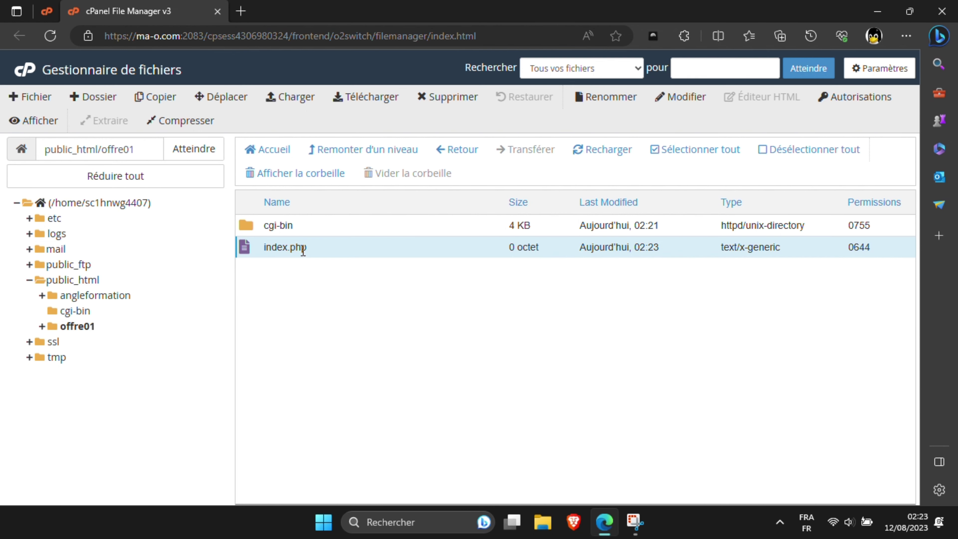
{"action": "left_click", "coordinate": [686, 99]}
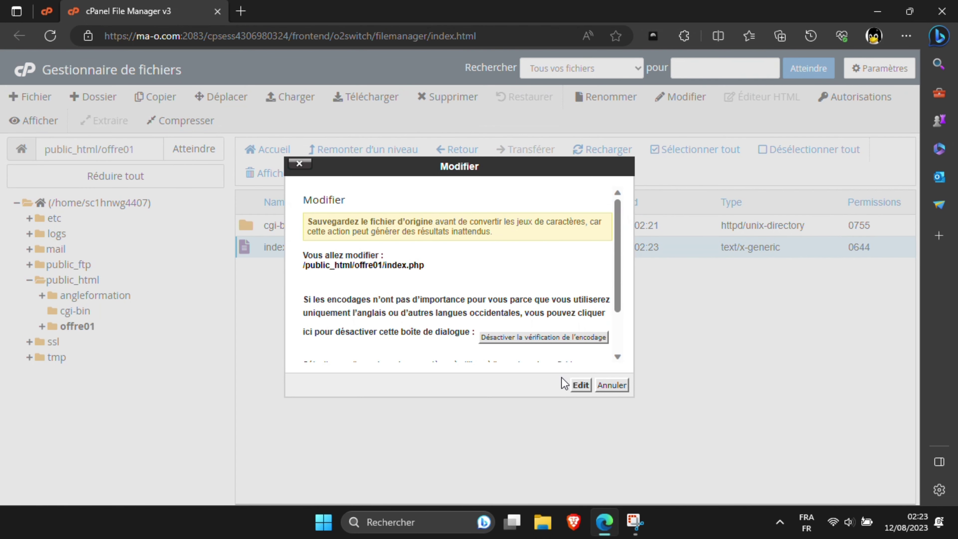
{"action": "left_click", "coordinate": [580, 385]}
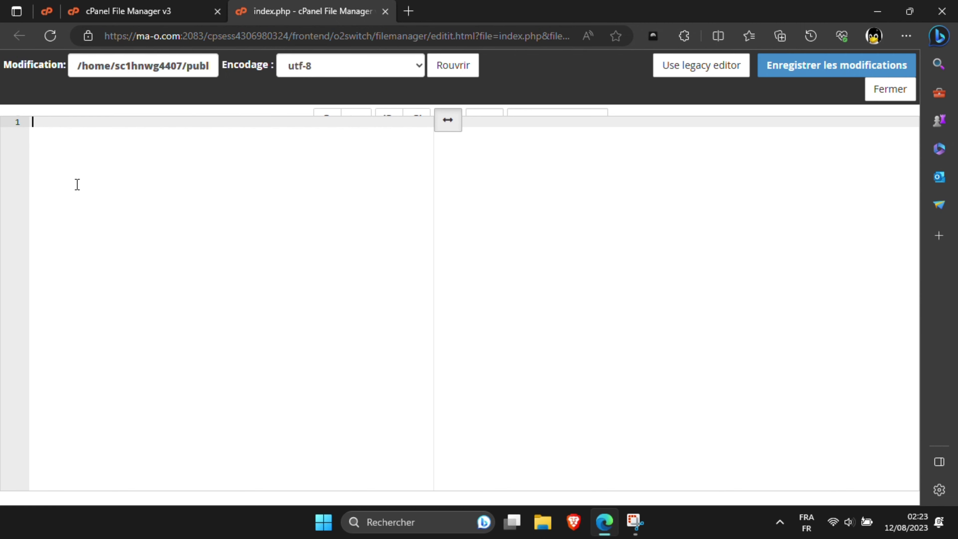
{"action": "key", "text": "BackSpace"}
{"action": "key", "text": "BackSpace"}
{"action": "type", "text": "sal"}
{"action": "left_click", "coordinate": [836, 70]}
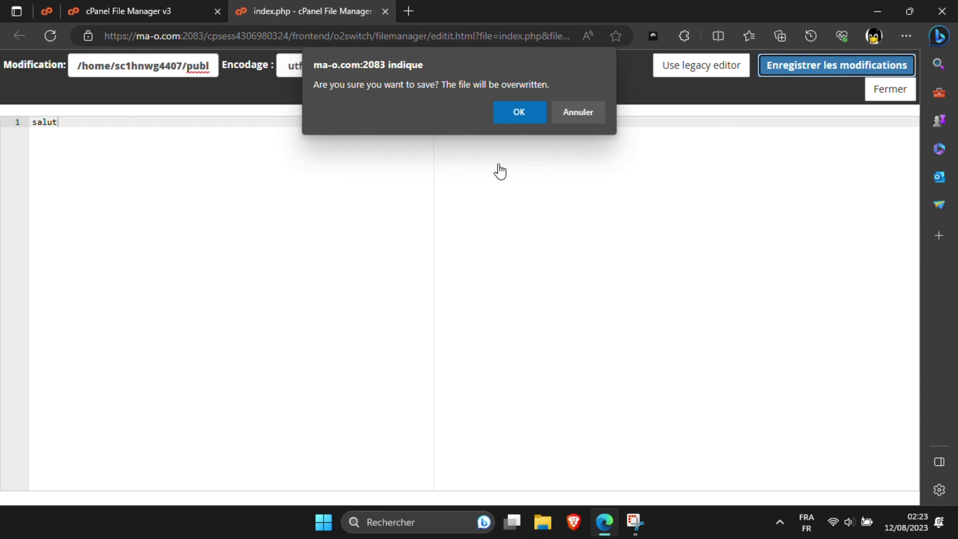
{"action": "left_click", "coordinate": [520, 119]}
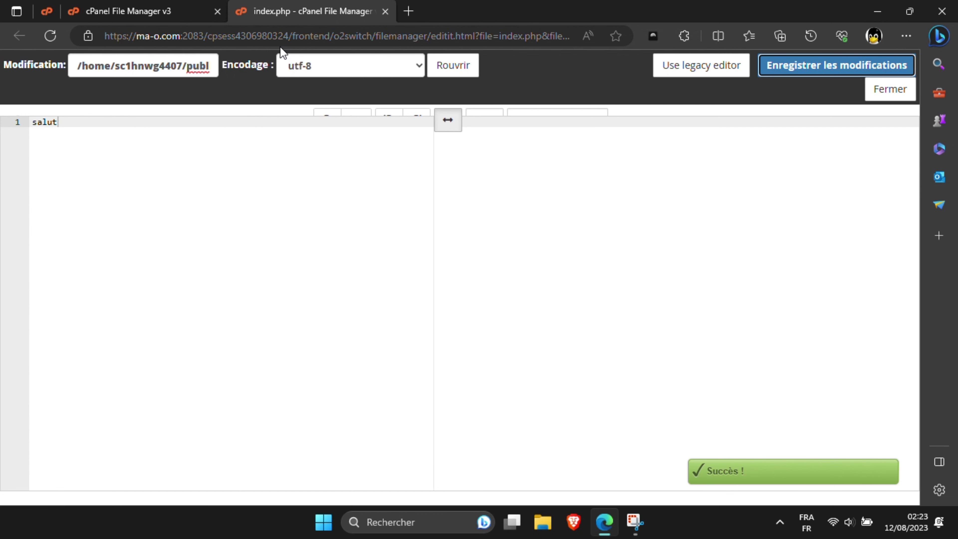
{"action": "left_click", "coordinate": [161, 11]}
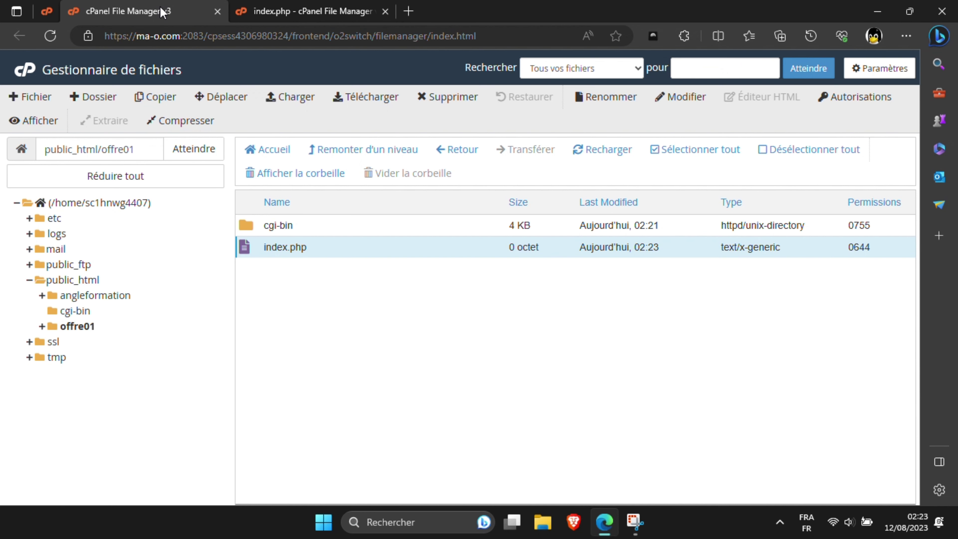
{"action": "left_click", "coordinate": [289, 13]}
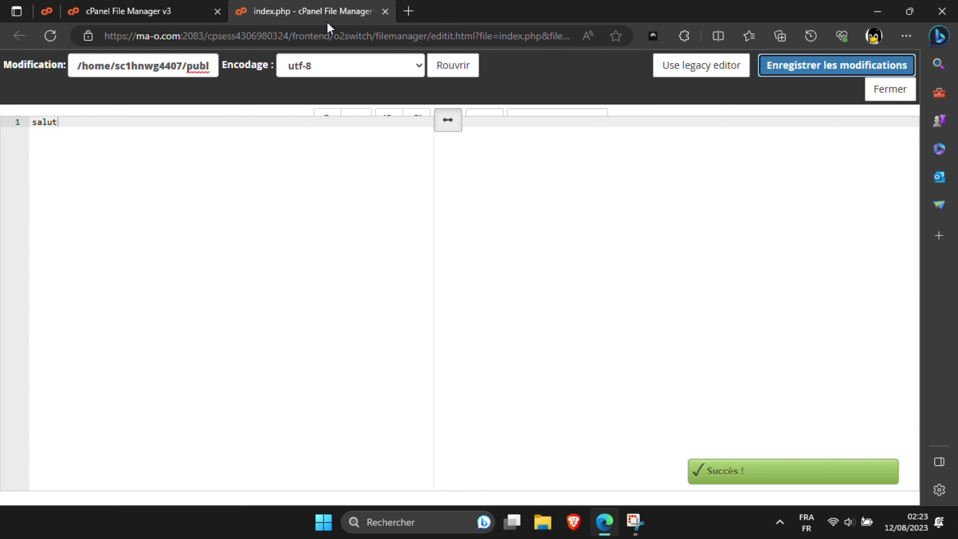